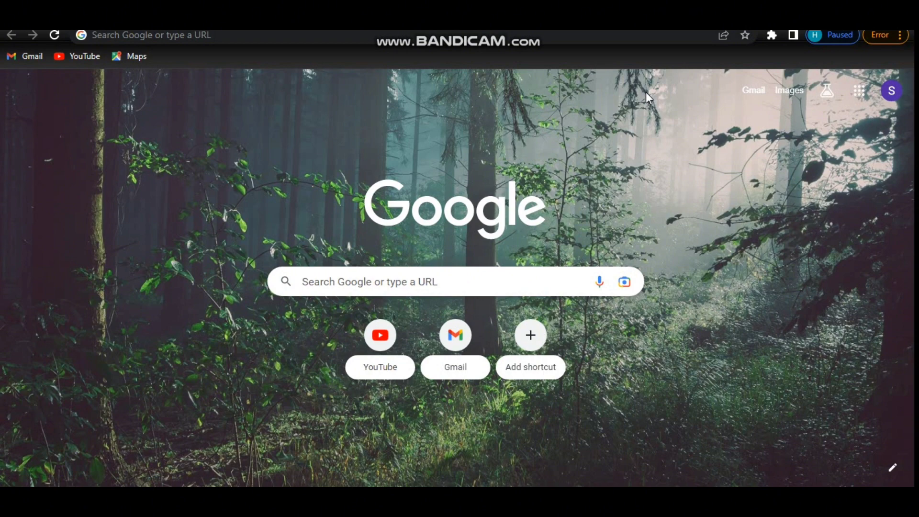
Search the web for xampp and open the Apache Friends site from the results
left_click(516, 36)
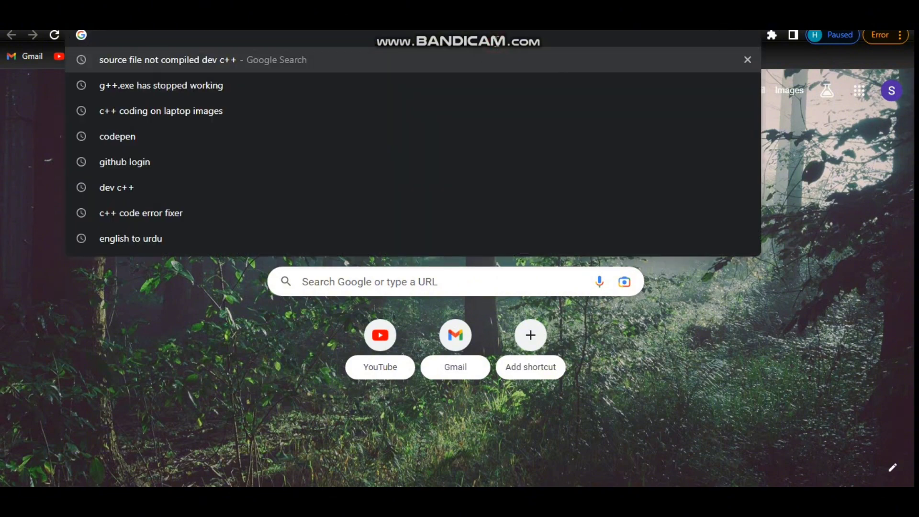
type("xa")
key("Down")
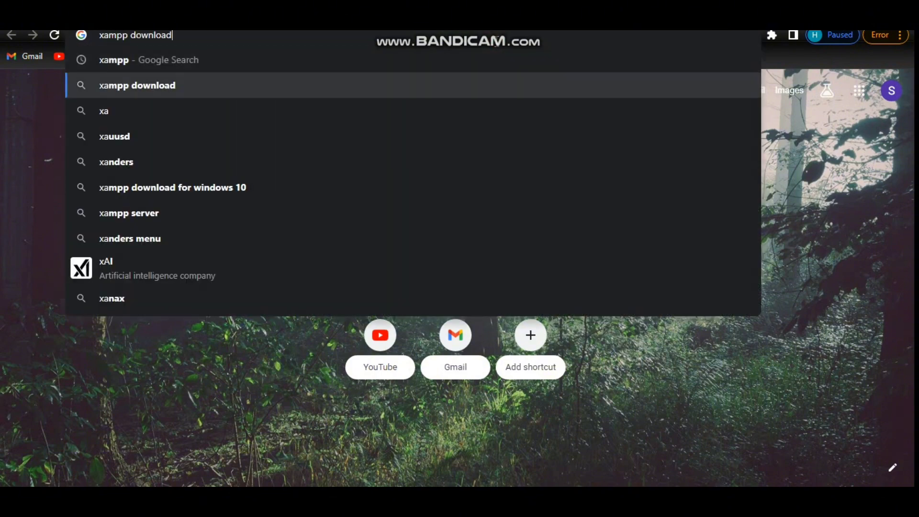
key("Up")
key("Return")
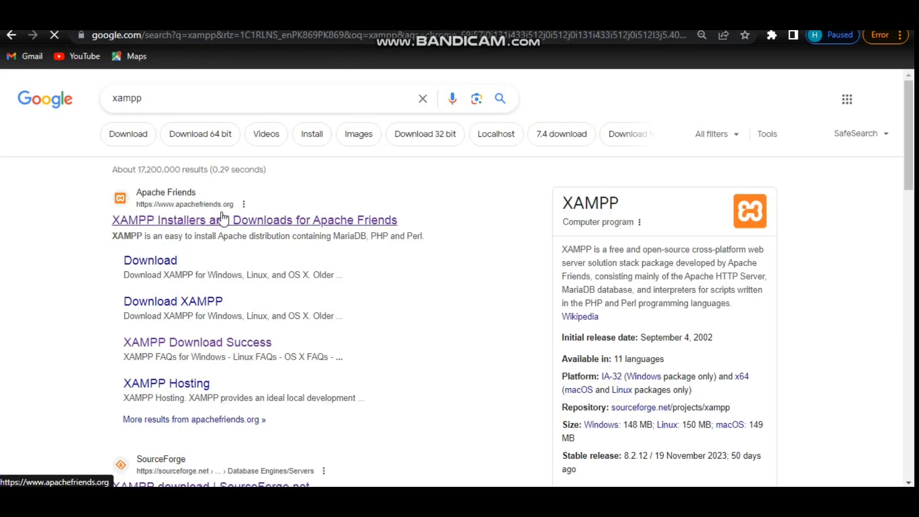
left_click(230, 224)
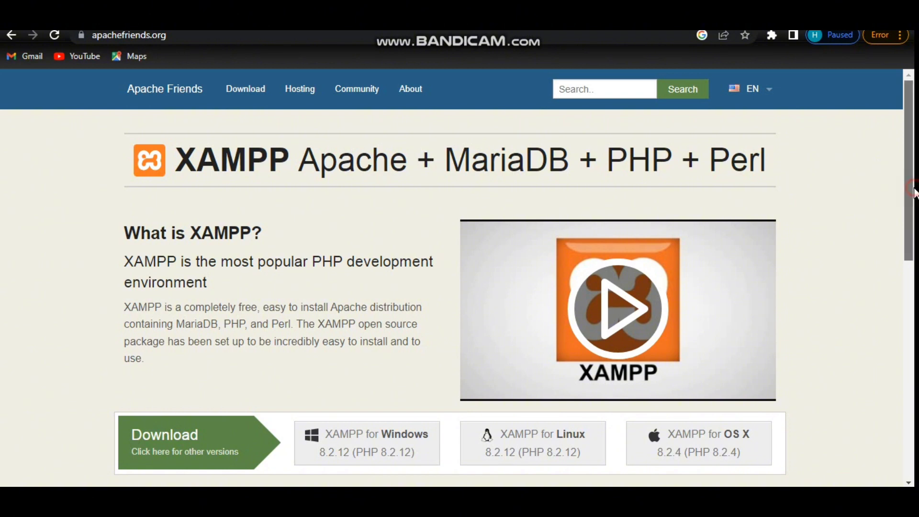
Download the XAMPP for Windows installer, version 8.2.12, and dismiss the downloads bar
left_click_drag(914, 191, 914, 232)
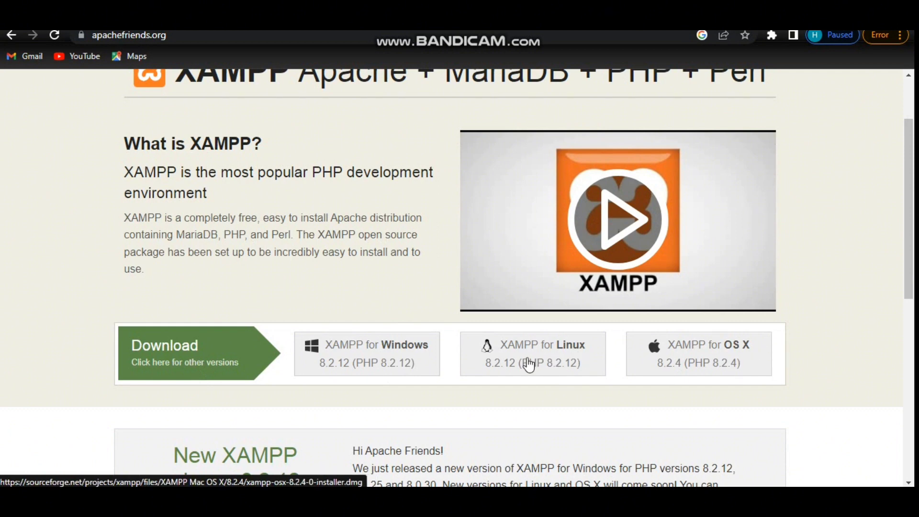
left_click(341, 360)
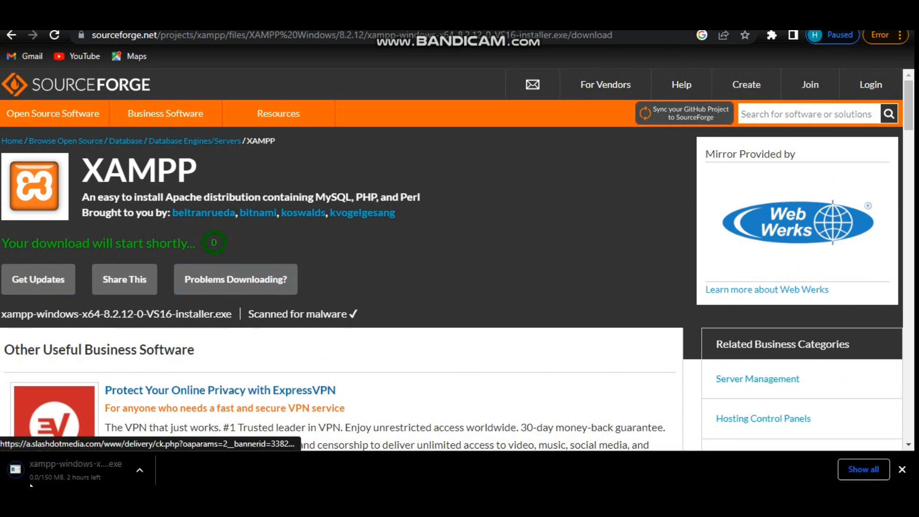
left_click(902, 470)
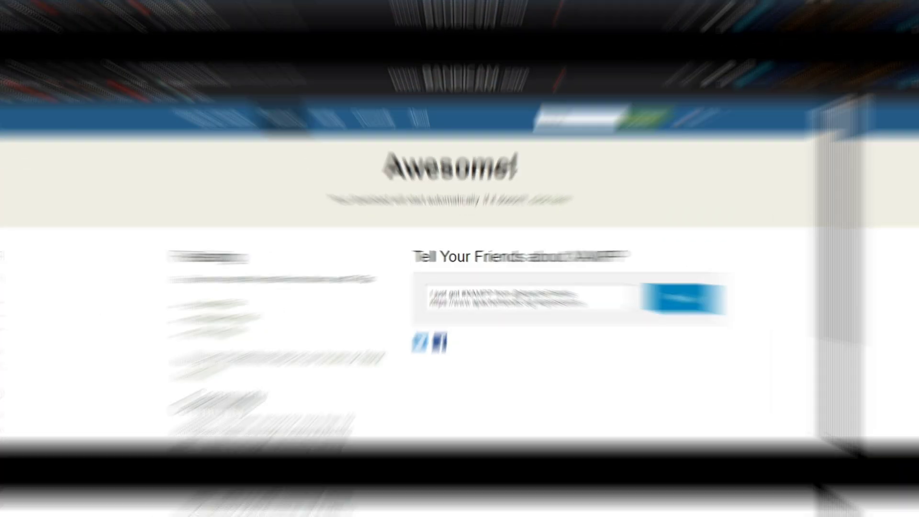
Go to wordpress.org and download WordPress 6.4.2 from its Get WordPress page
left_click(560, 77)
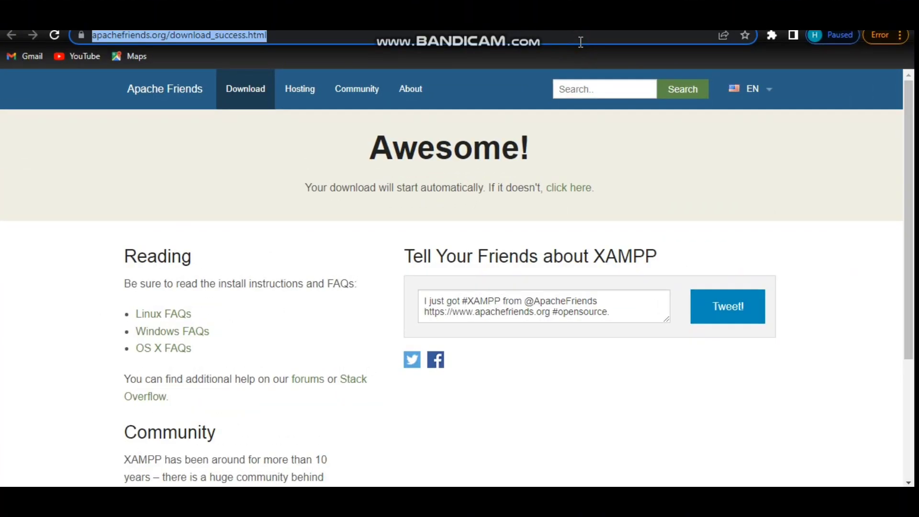
type("wordpress.org")
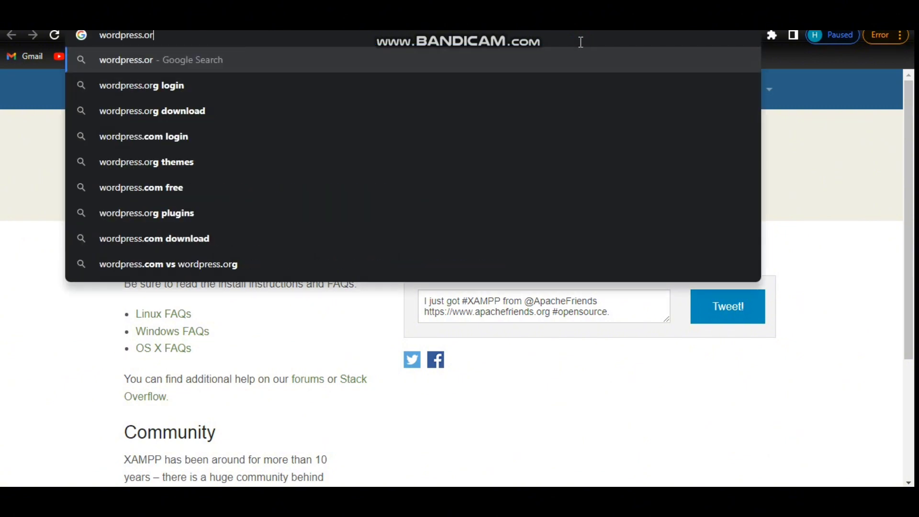
key("Return")
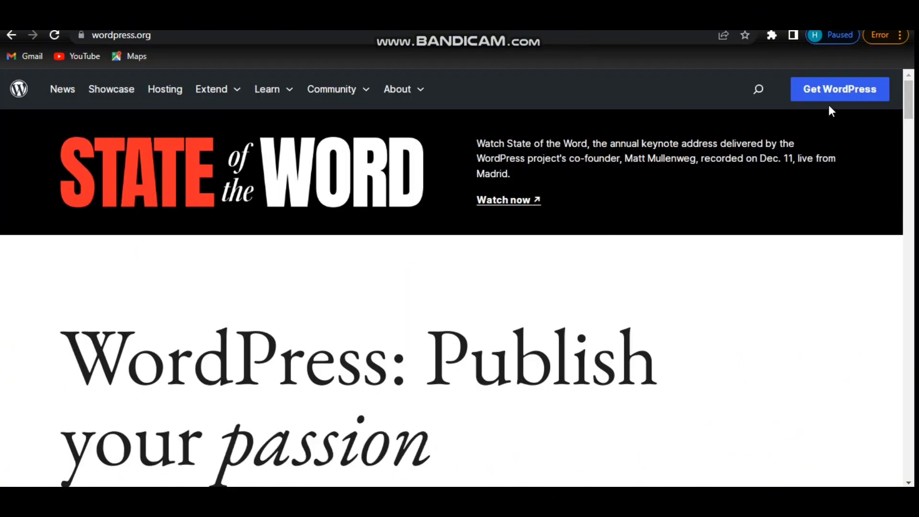
left_click(852, 97)
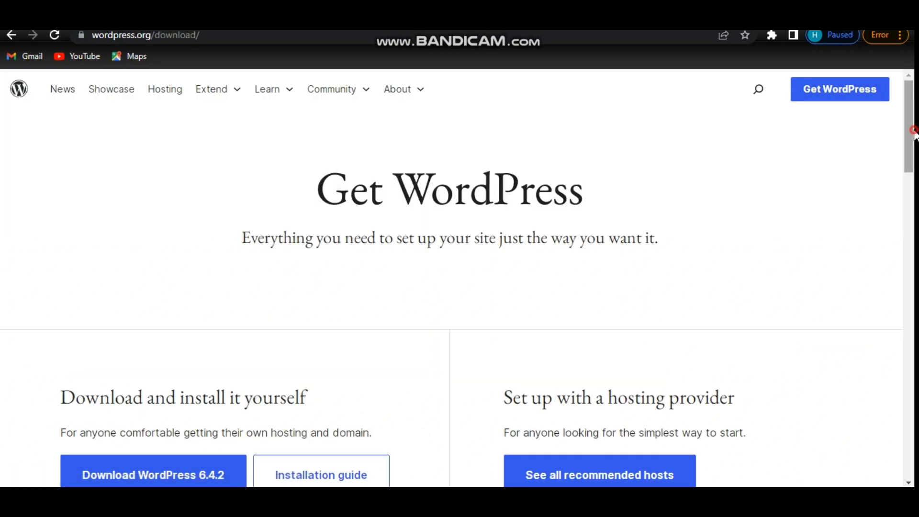
left_click_drag(913, 142, 914, 192)
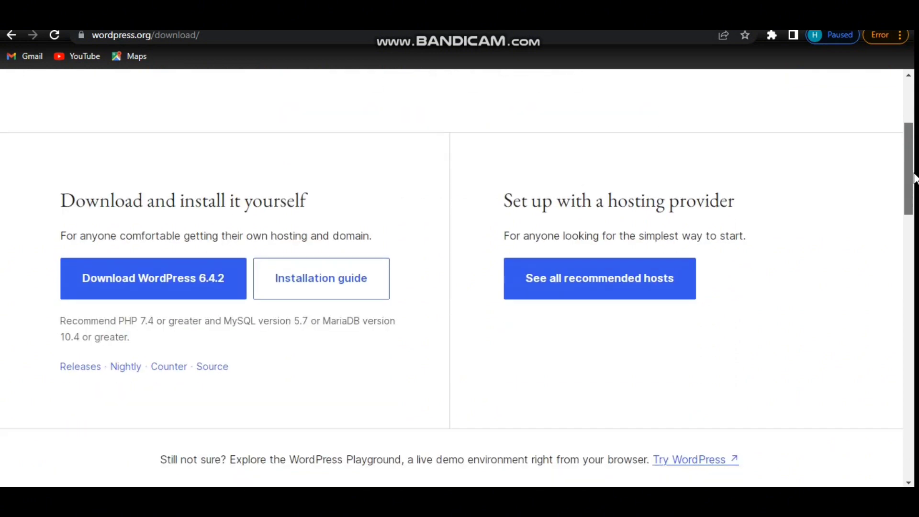
left_click(182, 286)
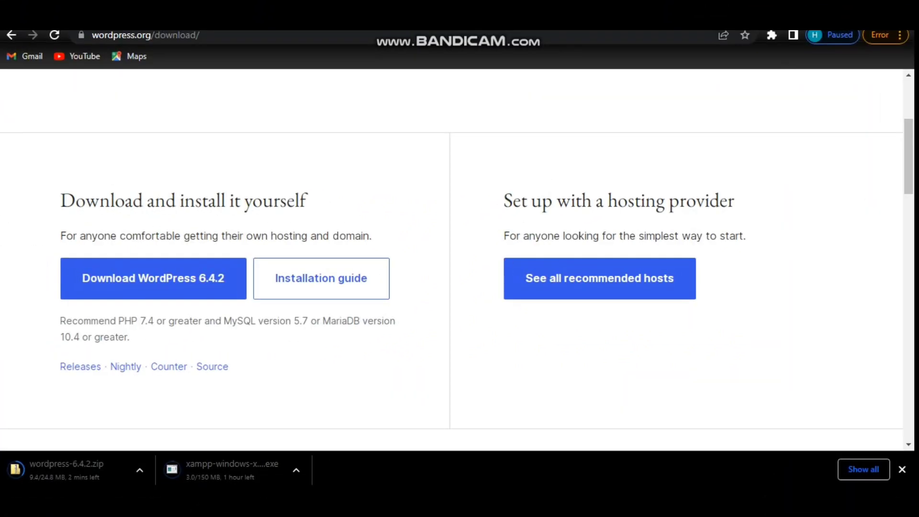
Check the status of the Apache and MySQL modules in the XAMPP Control Panel
left_click(301, 500)
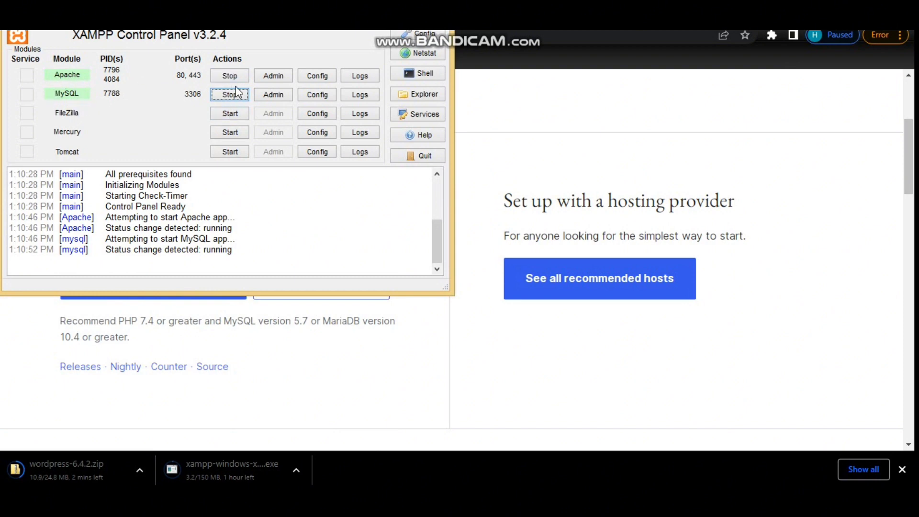
left_click(399, 13)
left_click(680, 15)
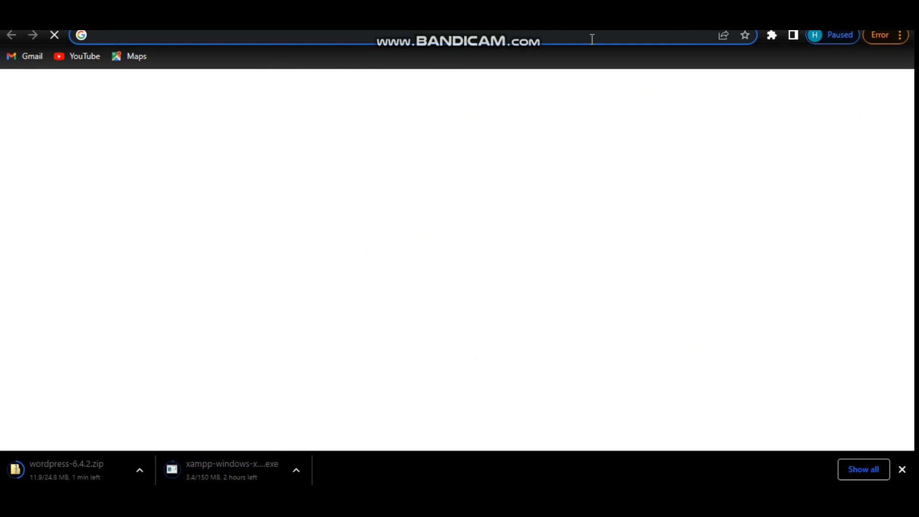
type("p")
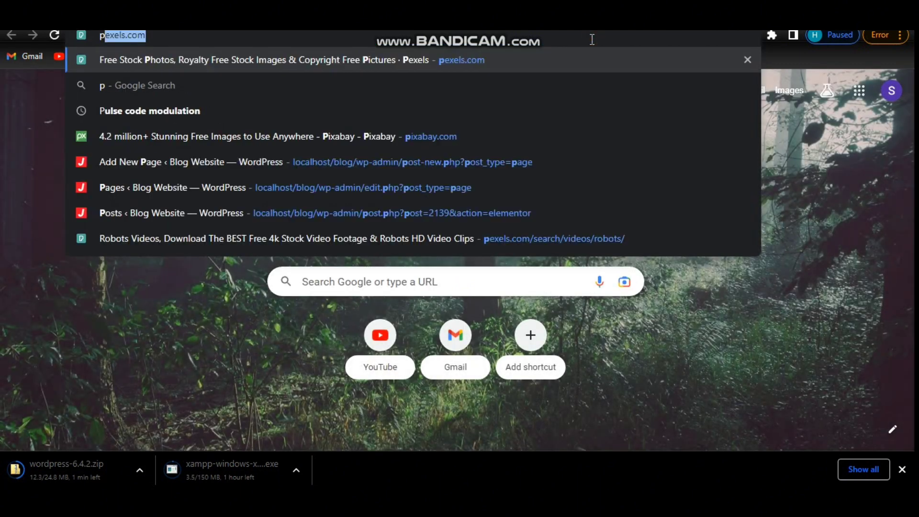
type("hp")
key("Down")
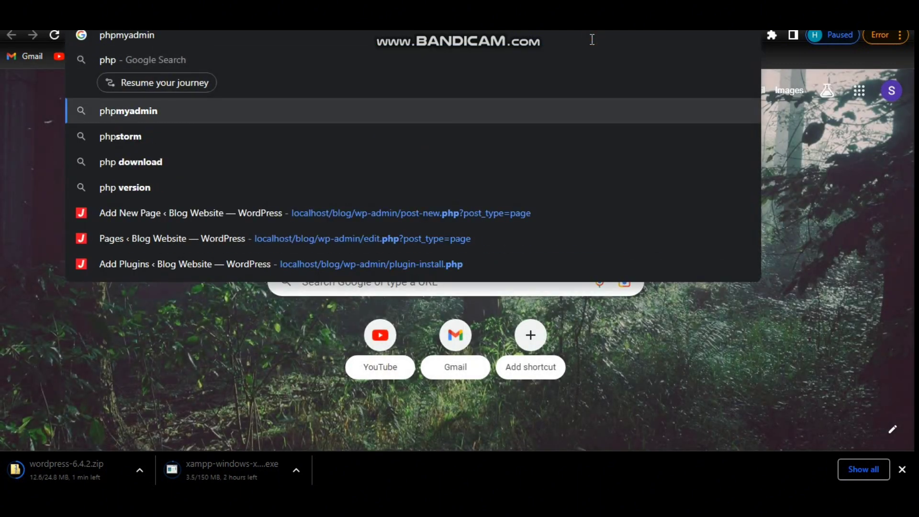
key("Return")
scroll(246, 269, "down", 3)
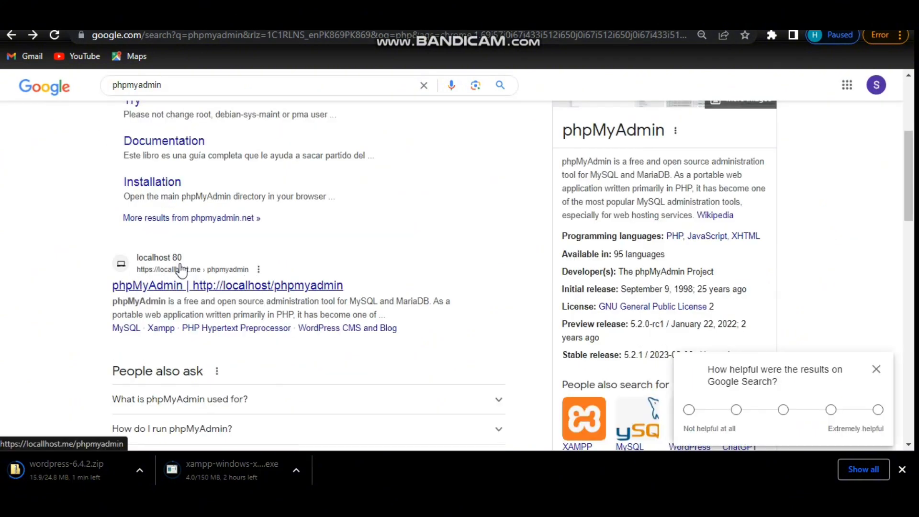
left_click(168, 285)
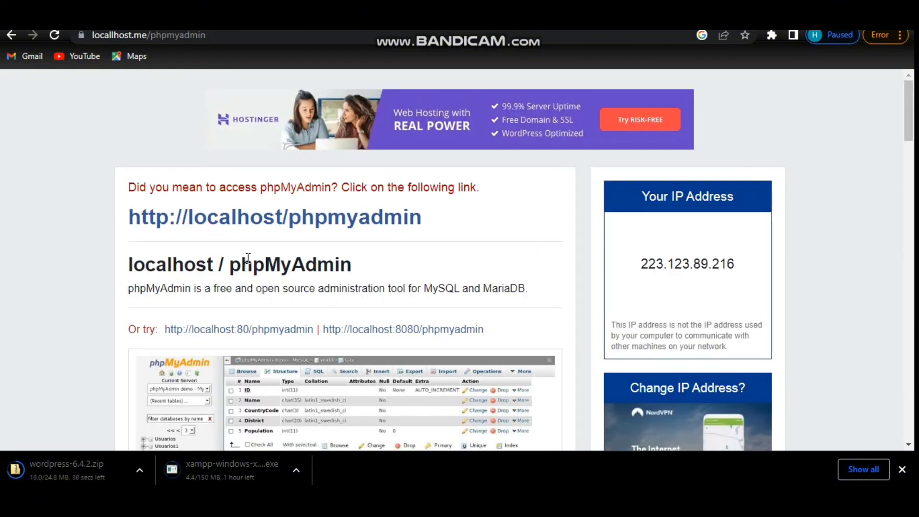
left_click(284, 220)
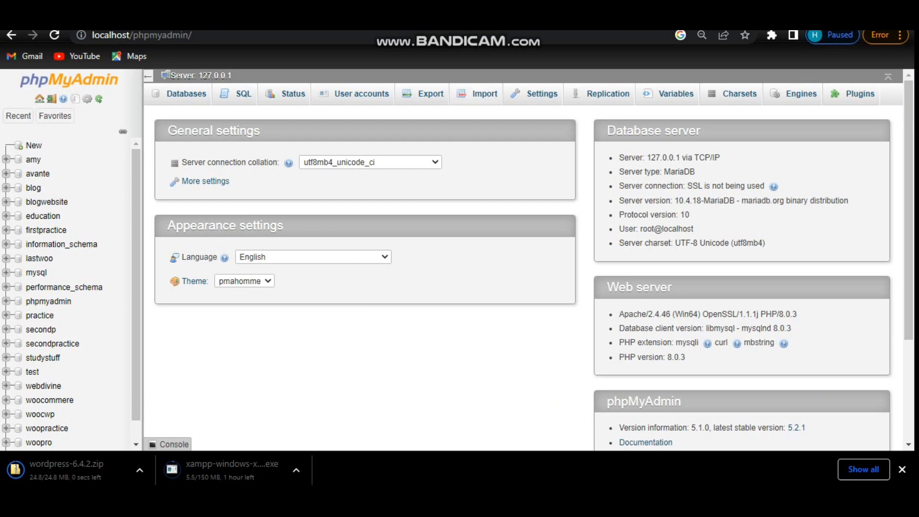
Create a database named demo with the utf8mb4_general_ci collation, replacing the prefilled database name
left_click(187, 96)
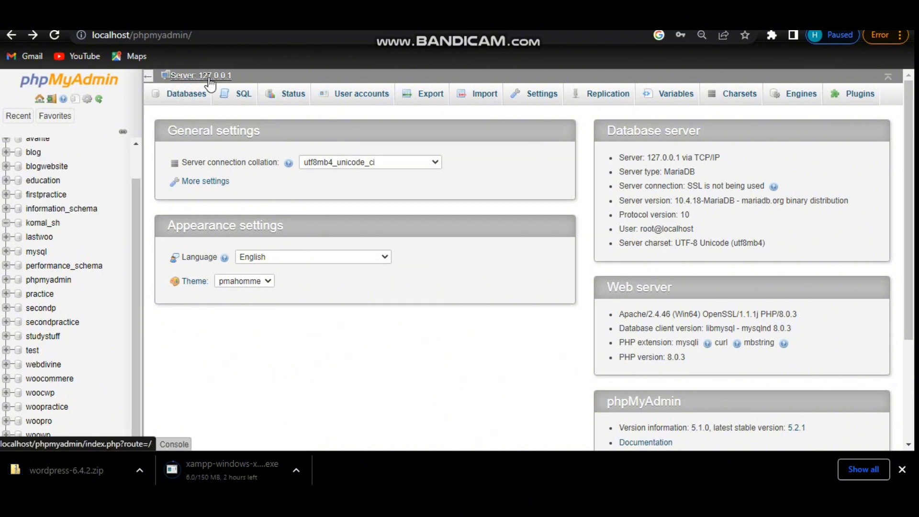
left_click(187, 98)
left_click(210, 185)
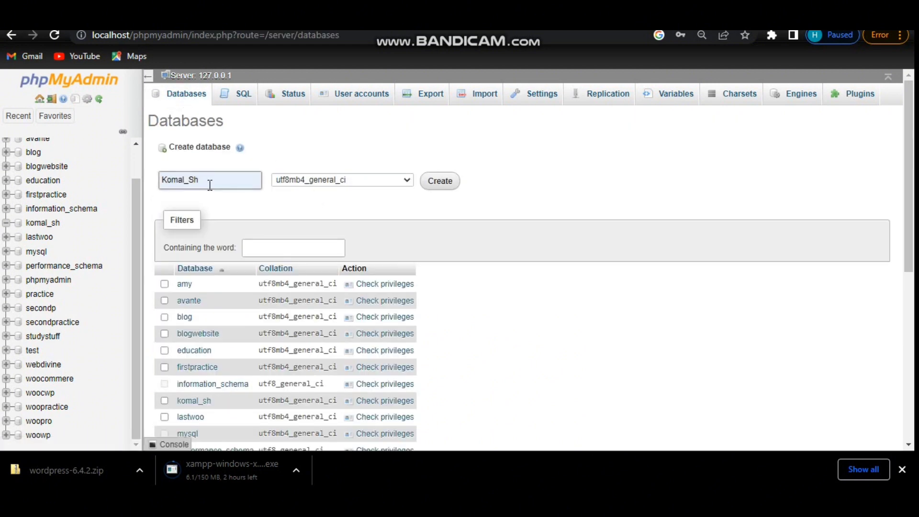
key("BackSpace")
key("BackSpace")
key("BackSpace")
key("BackSpace")
key("BackSpace")
key("BackSpace")
key("BackSpace")
key("BackSpace")
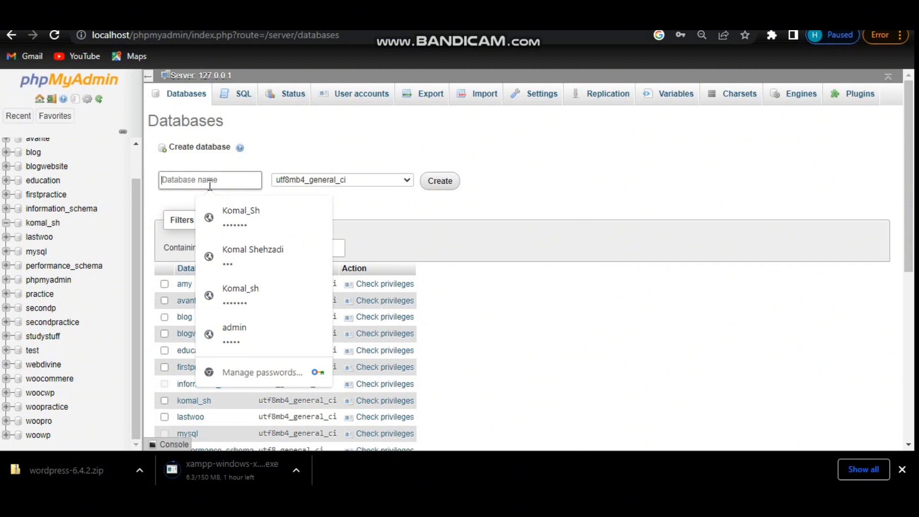
key("Escape")
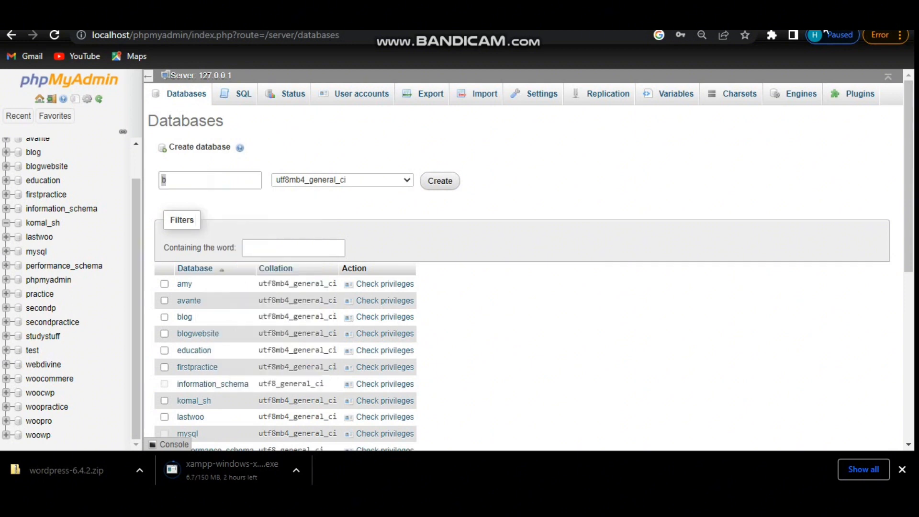
left_click(183, 176)
type("b")
key("BackSpace")
type("demo")
left_click(437, 185)
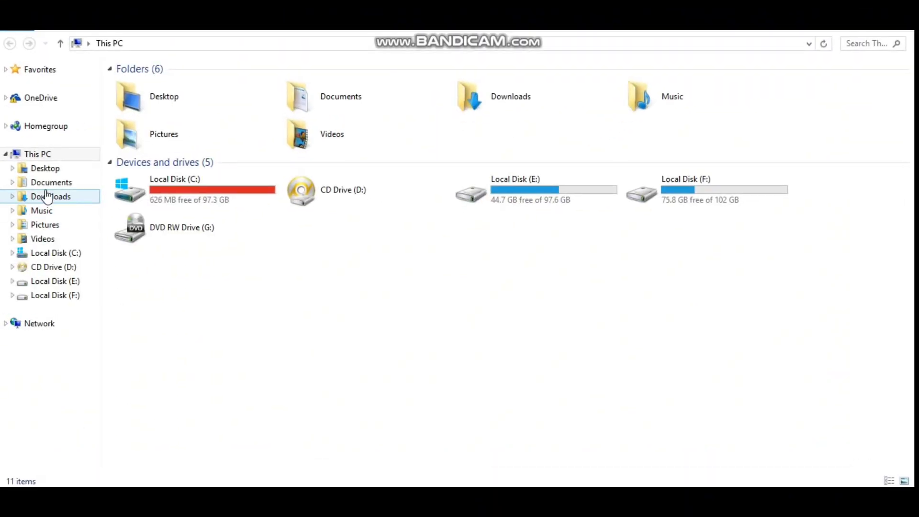
In File Explorer, browse to the htdocs folder inside xampp_server on Local Disk (E:)
left_click(54, 253)
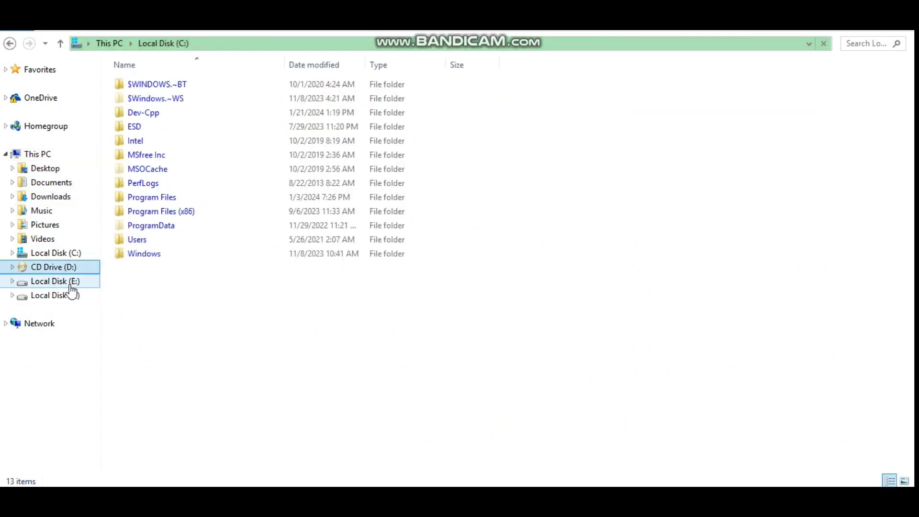
left_click(70, 284)
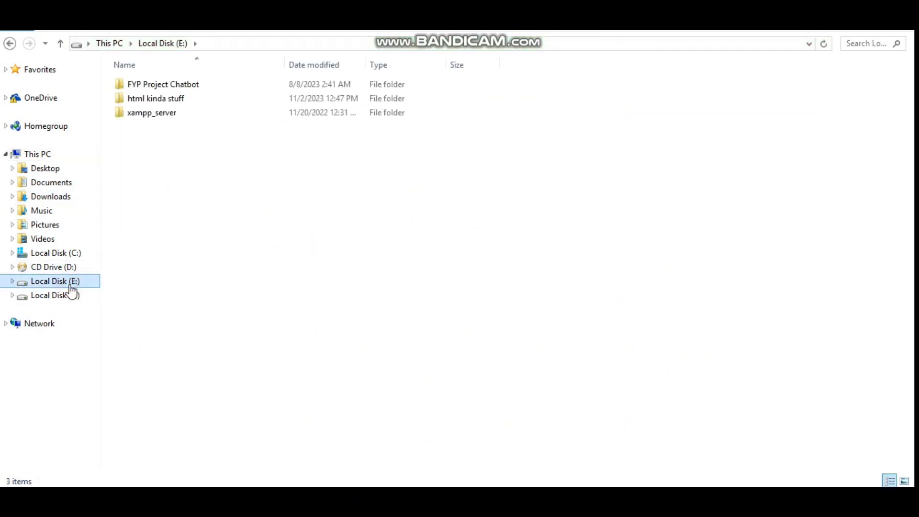
double_click(176, 116)
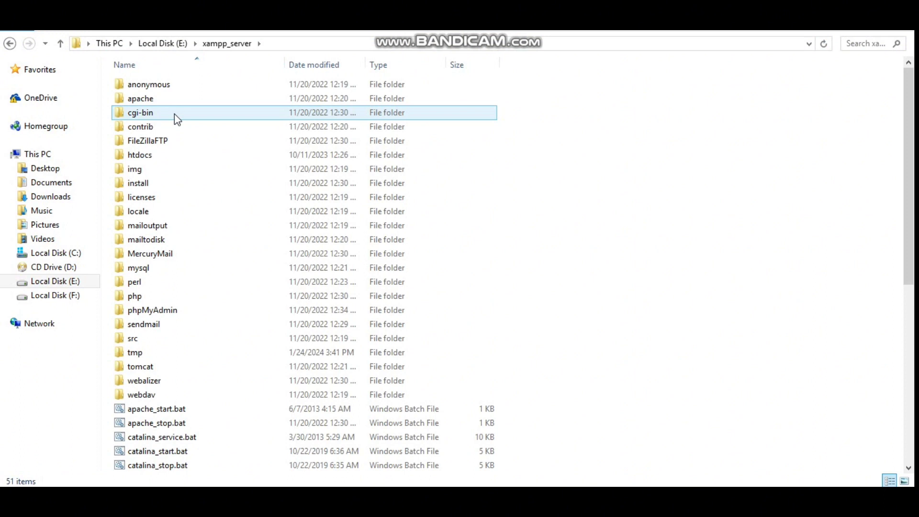
double_click(145, 156)
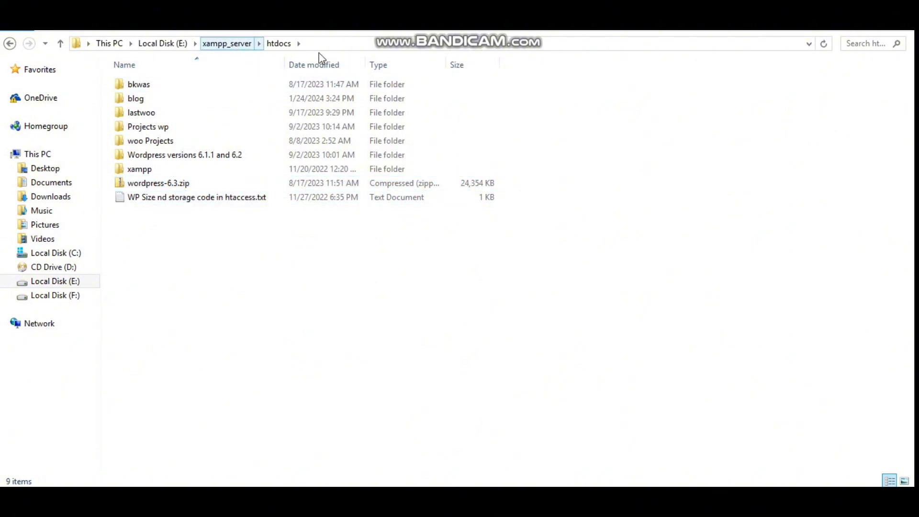
Copy the wordpress-6.4.2.zip archive from the Downloads folder
left_click(50, 196)
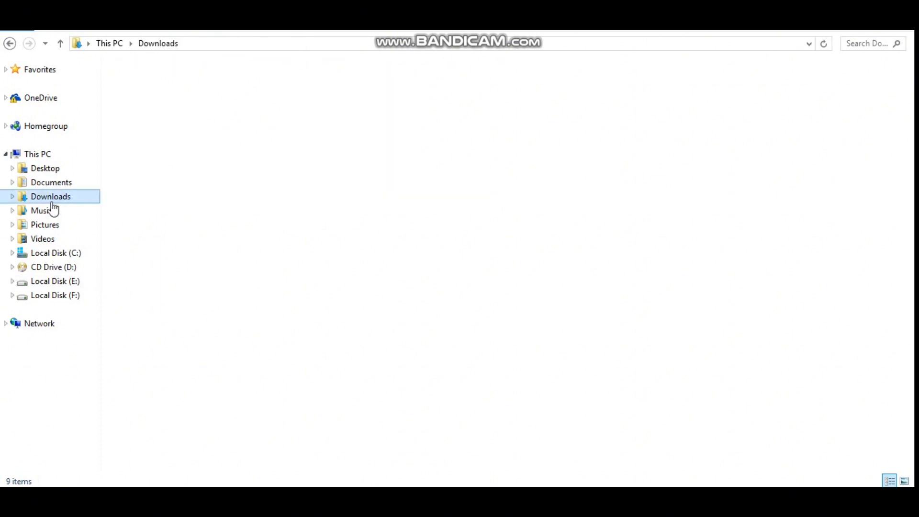
right_click(173, 87)
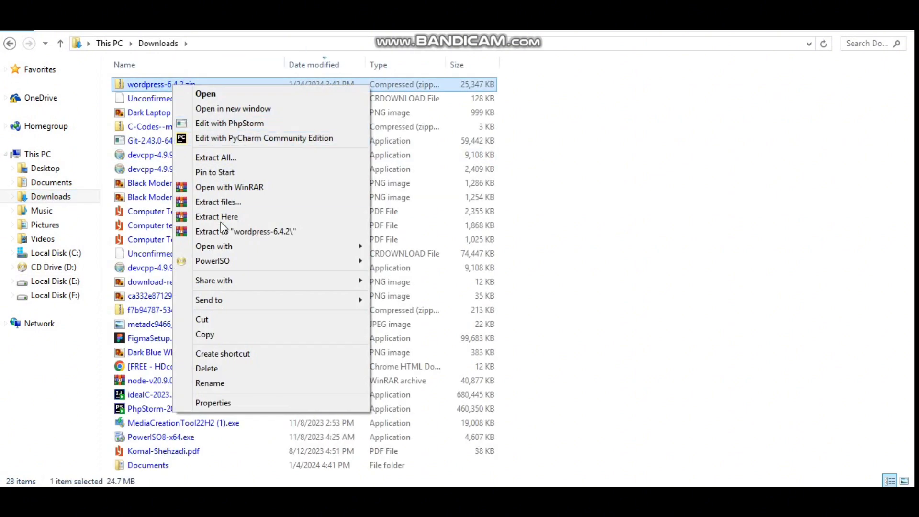
left_click(226, 334)
Paste the copied WordPress archive into the xampp_server\htdocs folder on Local Disk (E:)
left_click(62, 283)
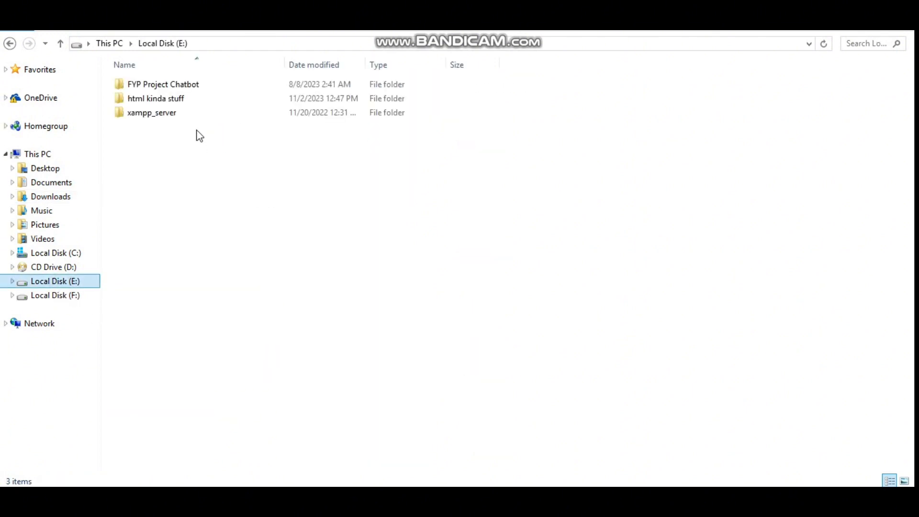
double_click(185, 114)
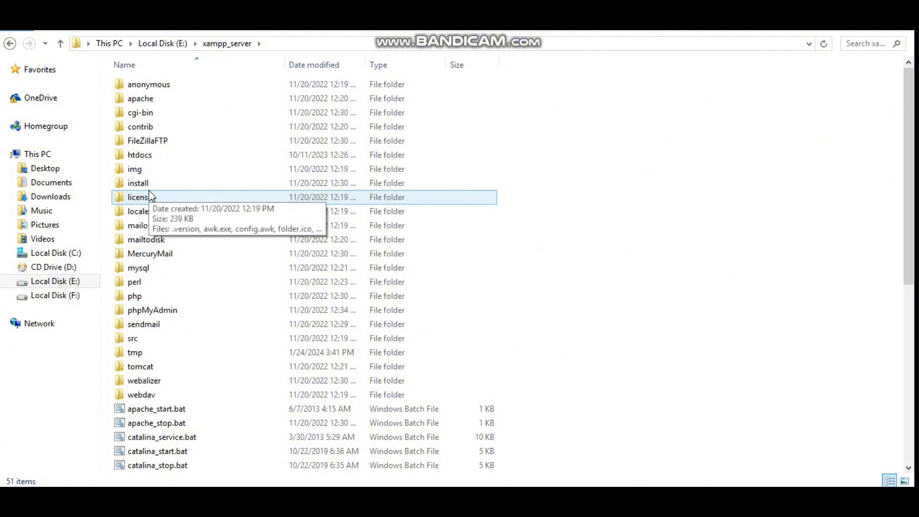
double_click(149, 155)
right_click(193, 254)
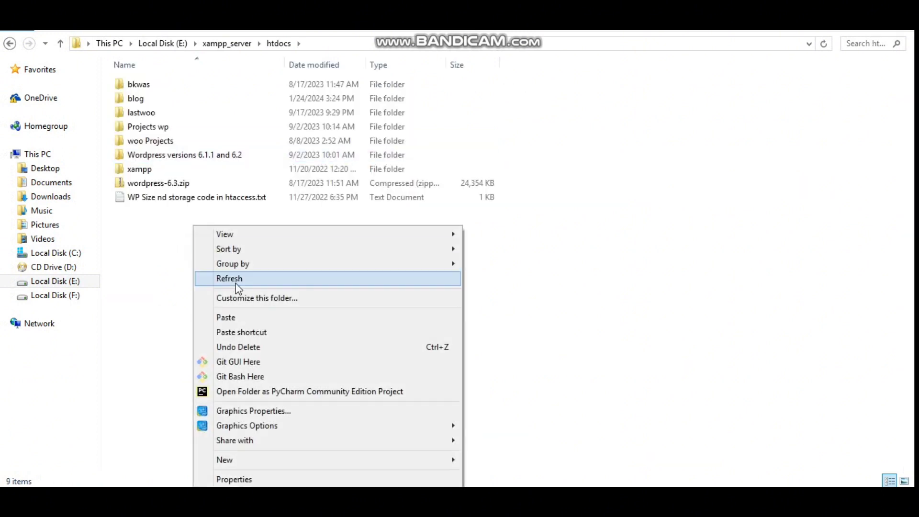
left_click(246, 318)
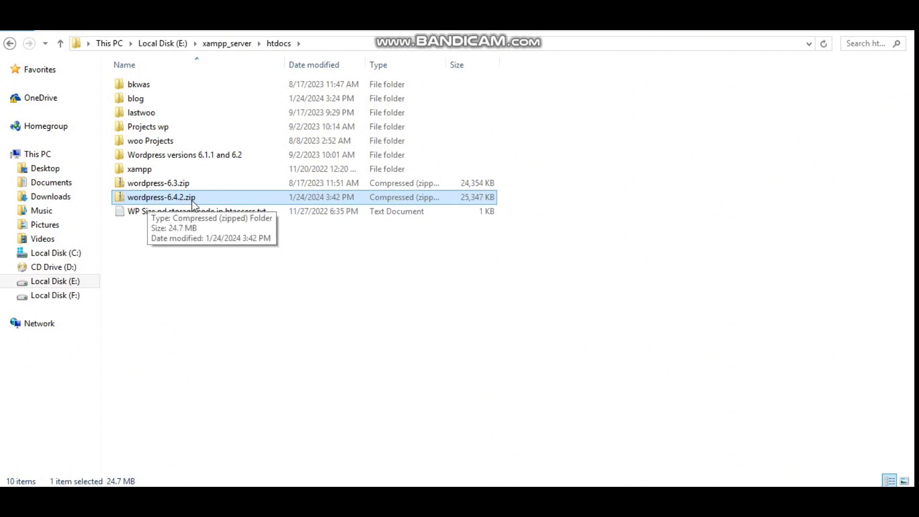
Extract wordpress-6.4.2.zip directly into the htdocs folder and rename the extracted wordpress folder to demo
right_click(178, 199)
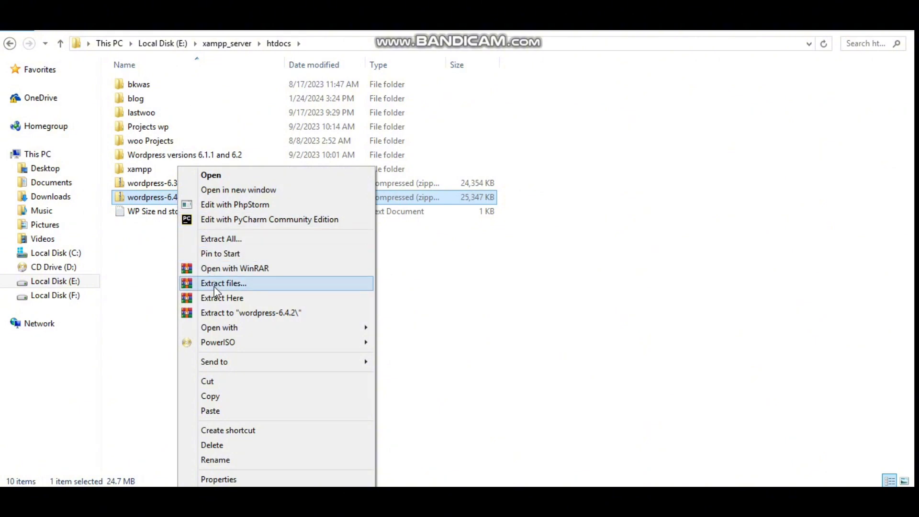
left_click(222, 298)
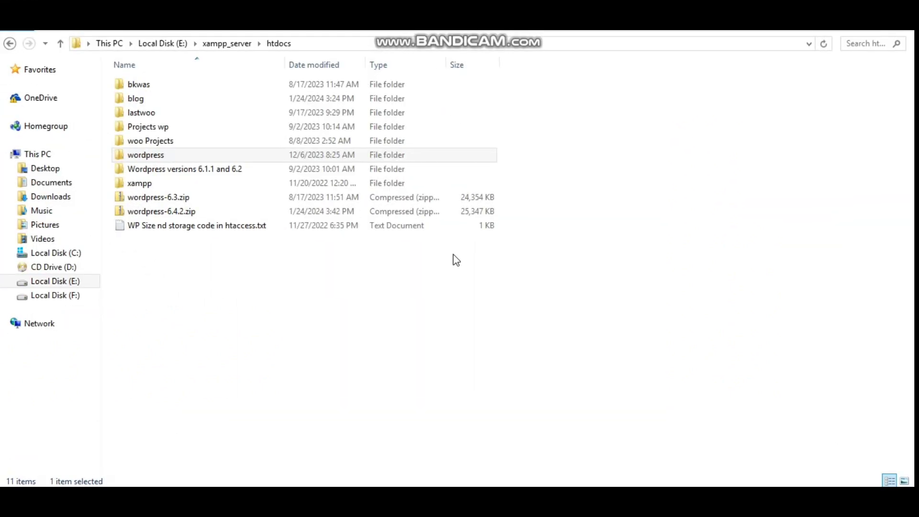
right_click(153, 155)
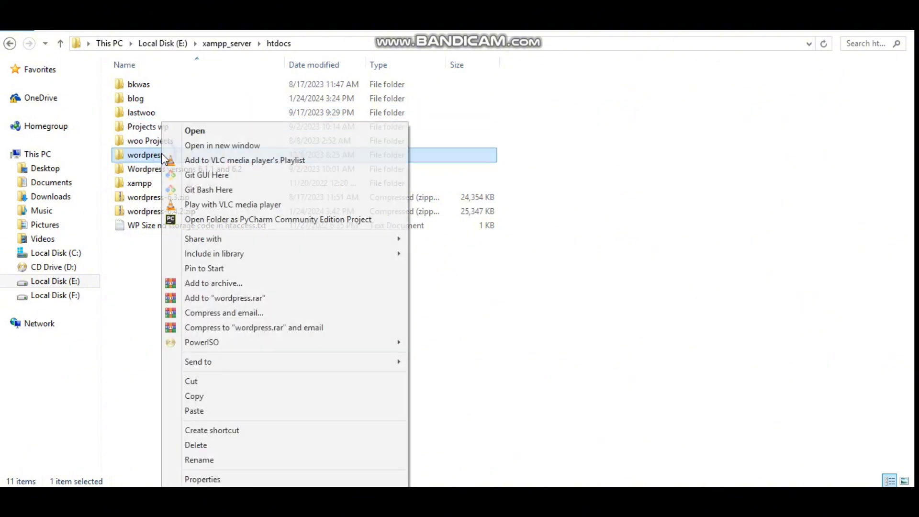
left_click(216, 461)
type("demo")
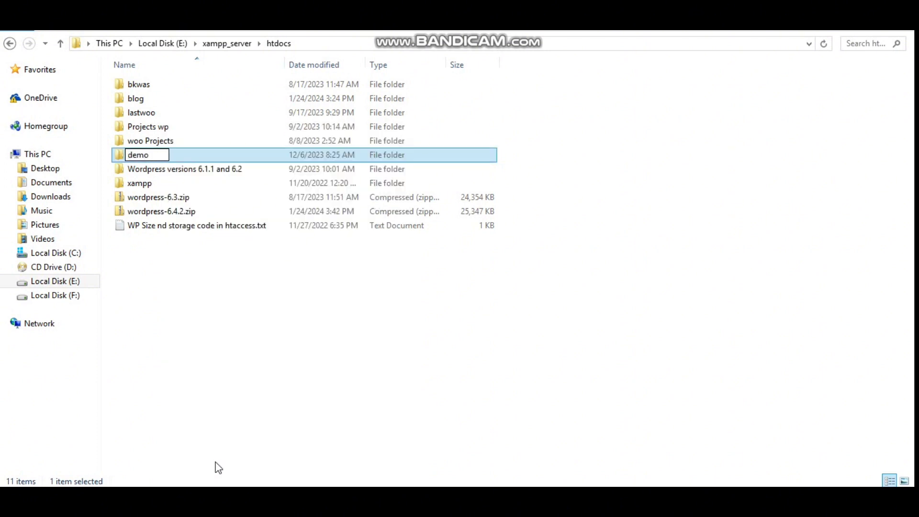
key("Return")
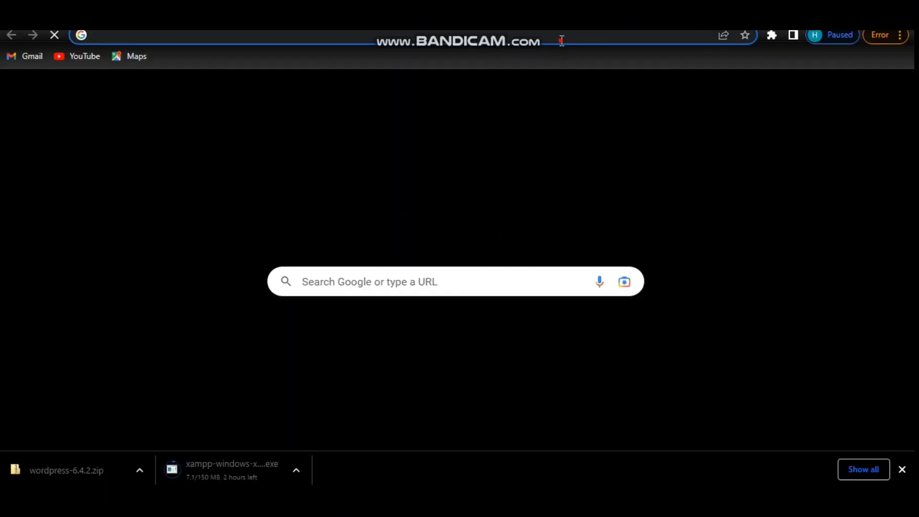
Switch to Chrome and open localhost/demo/wp-admin/ in a new tab
type("lo")
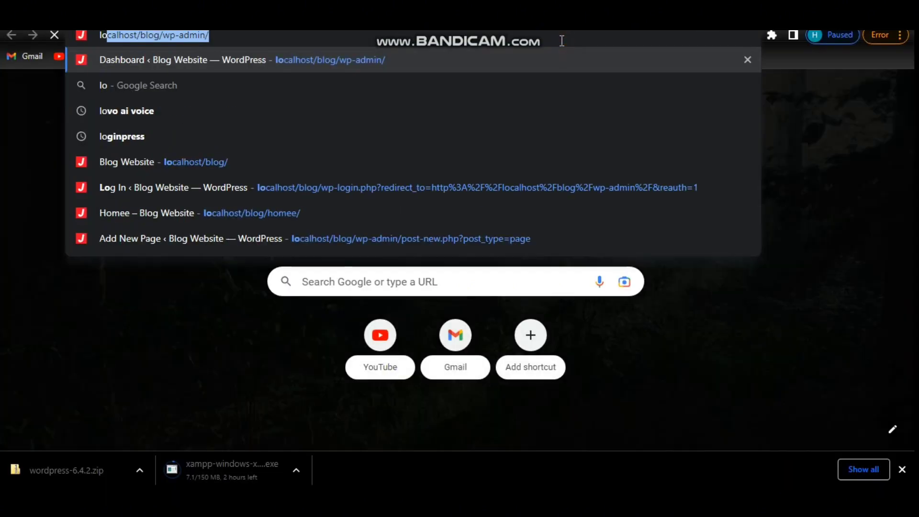
type("calhost/demo")
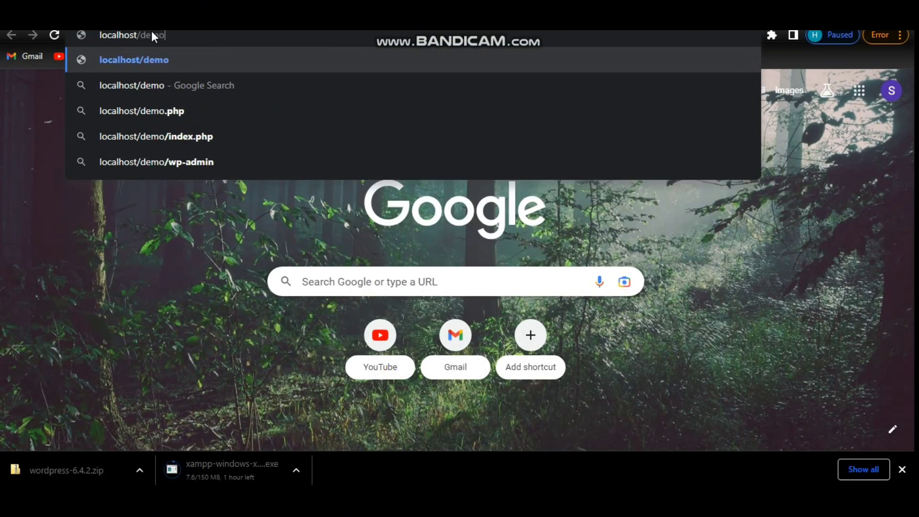
type("/")
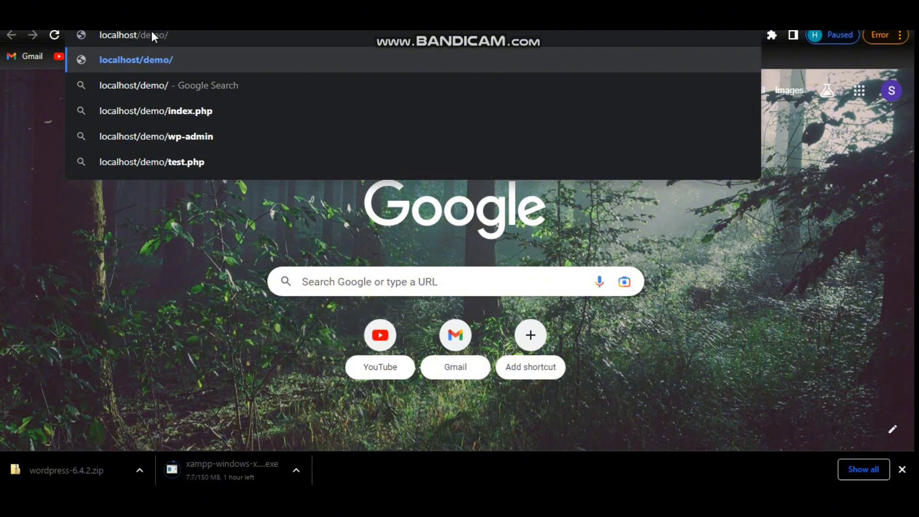
type("p")
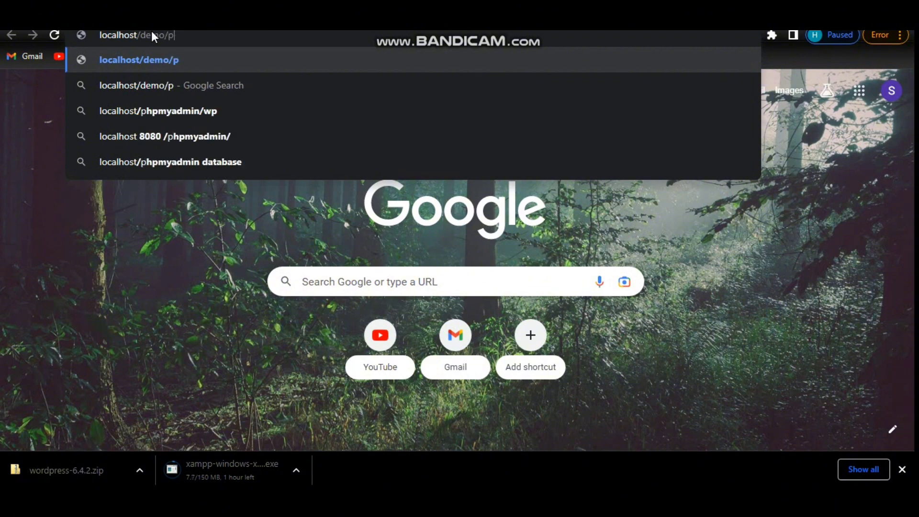
key("BackSpace")
type("w")
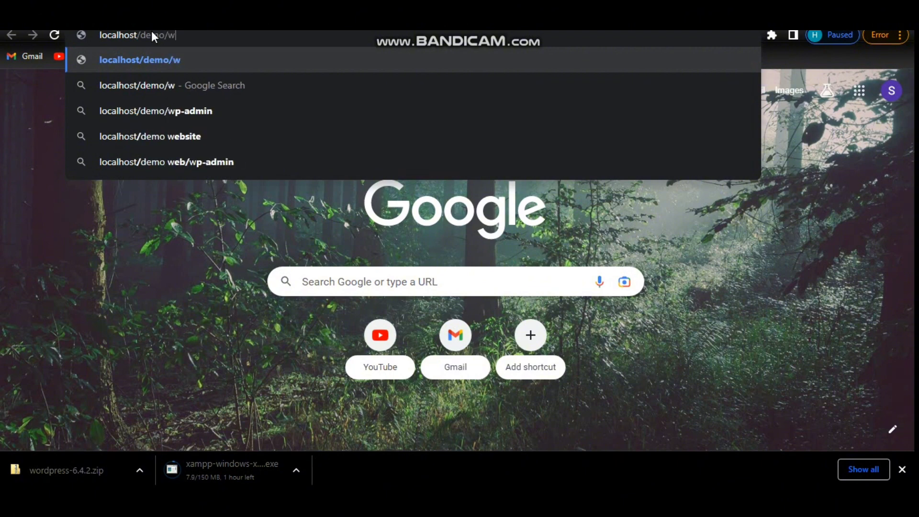
key("Down")
key("Down")
type("/")
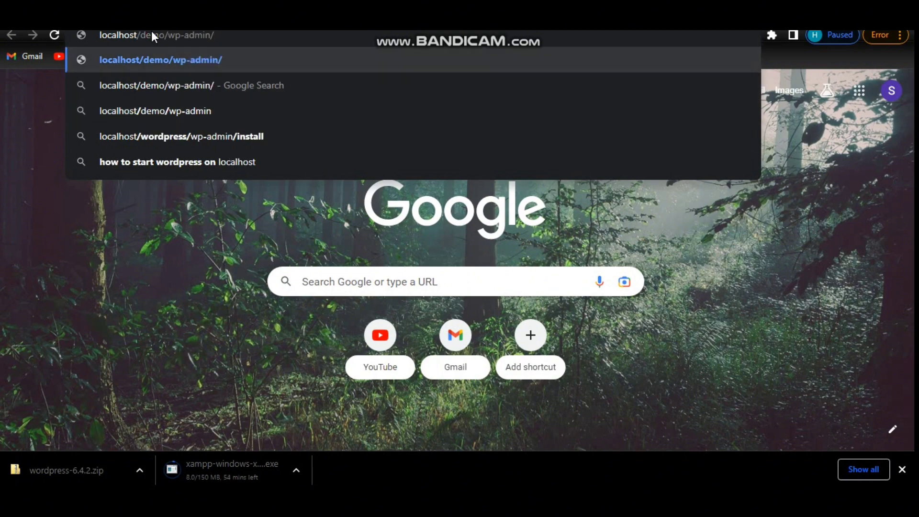
key("Return")
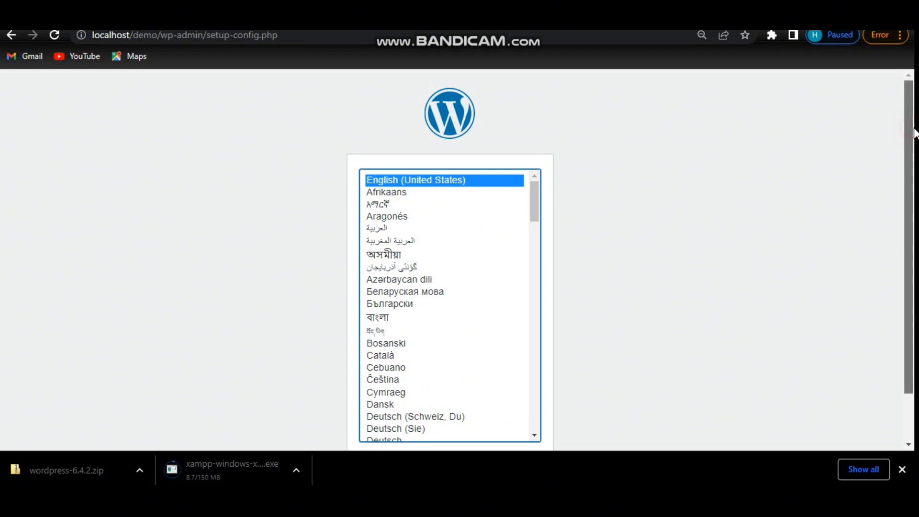
Continue the WordPress setup in English (United States) and proceed to the database connection form
left_click_drag(914, 139, 910, 187)
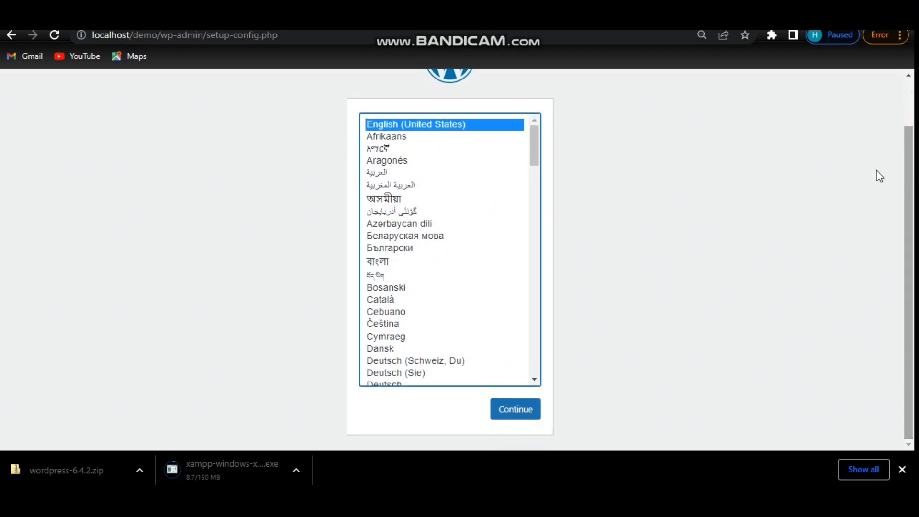
left_click(516, 410)
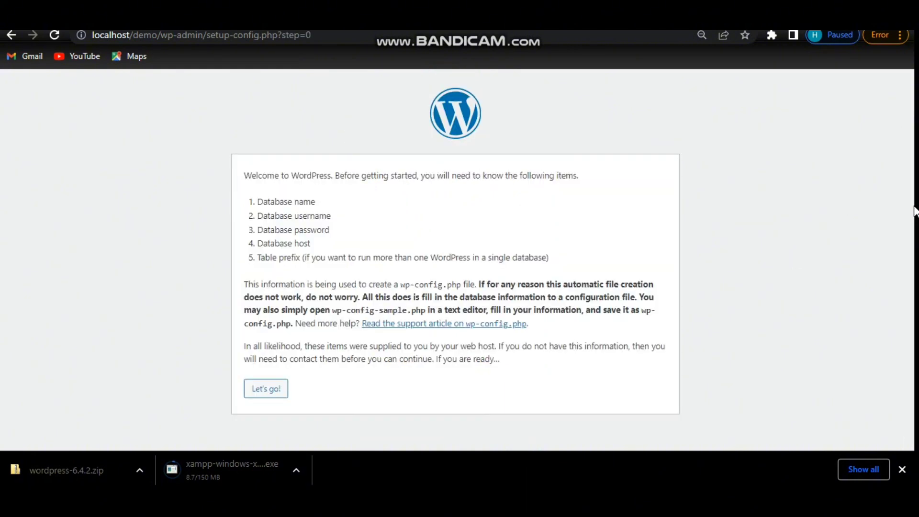
left_click(258, 391)
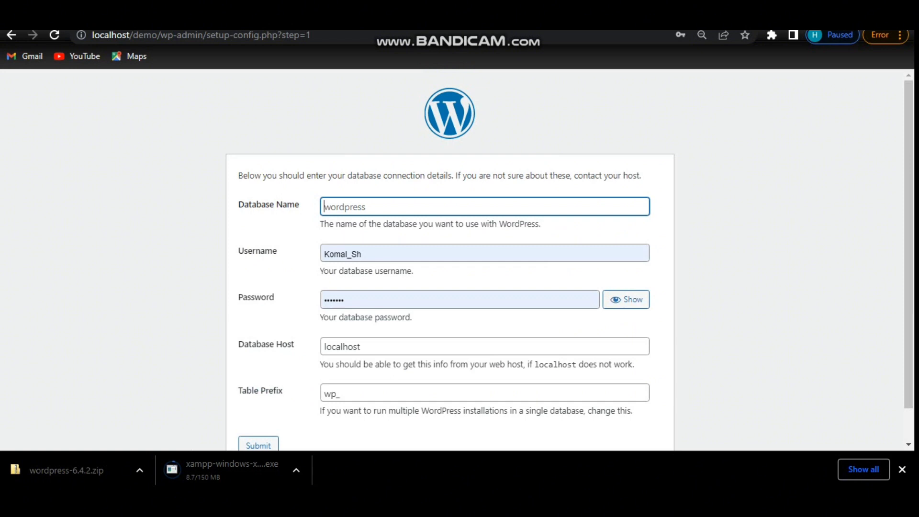
Set the database name to demo and replace the prefilled database username with root
scroll(421, 170, "down", 1)
left_click(368, 170)
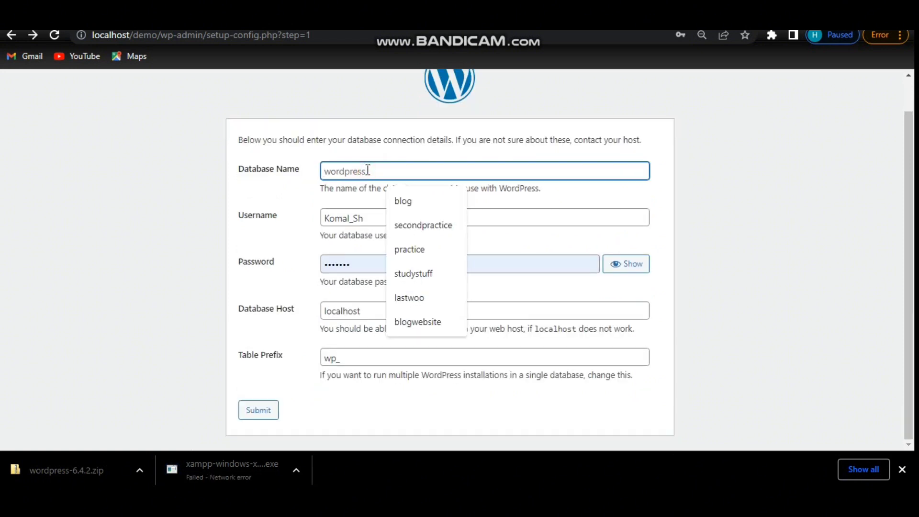
type("demo")
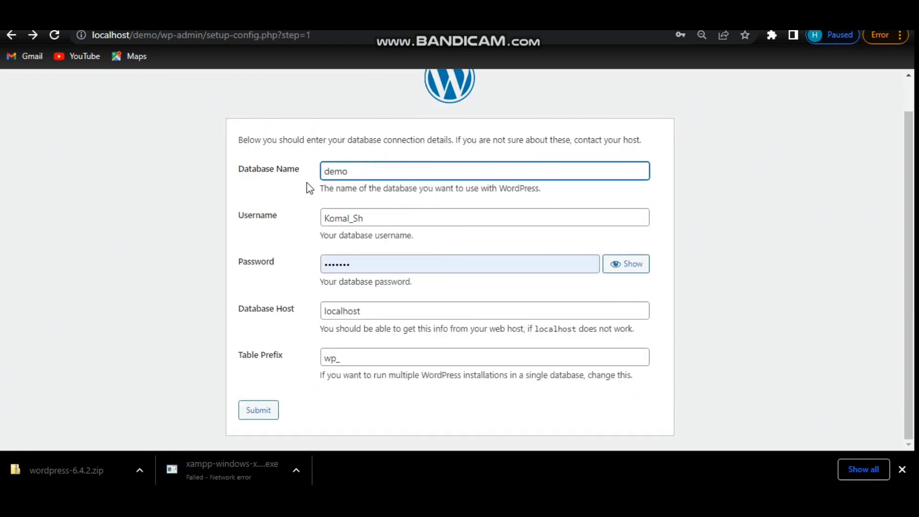
double_click(370, 221)
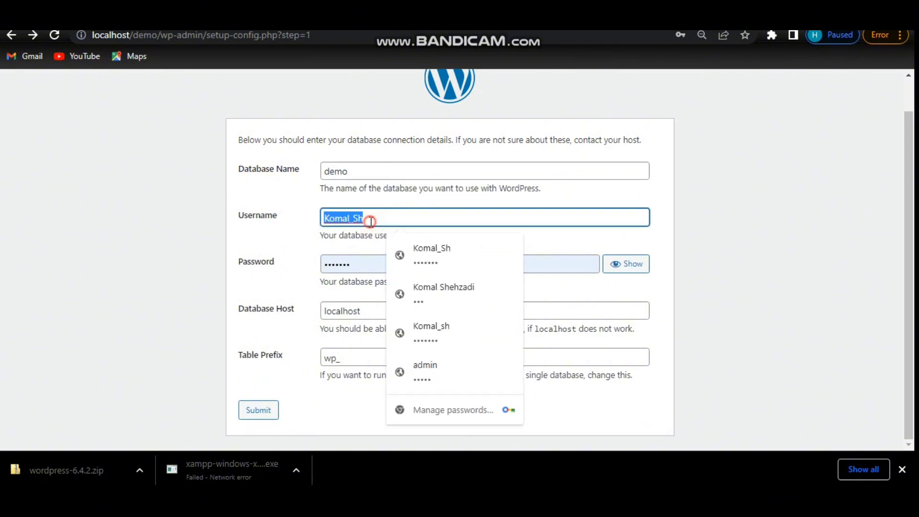
type("roo")
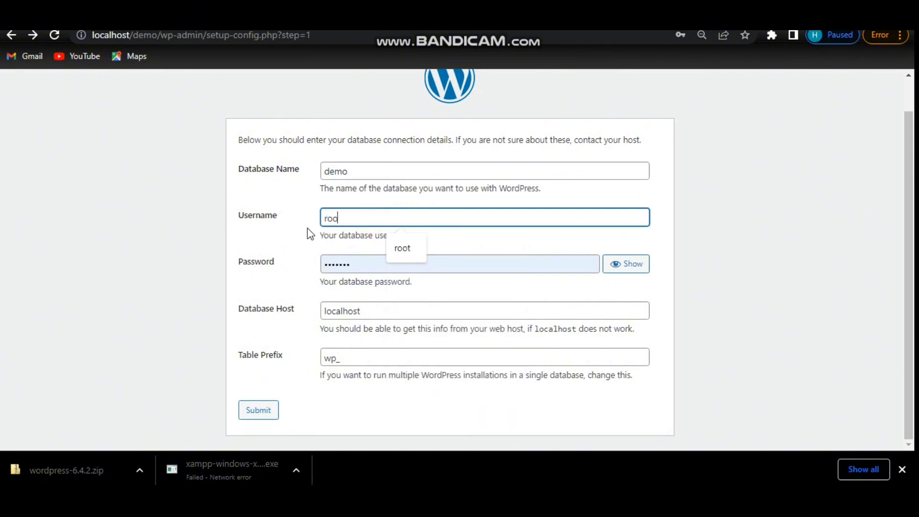
type("t")
Submit the database connection details with the prefilled password cleared, and run the WordPress installation
left_click(362, 265)
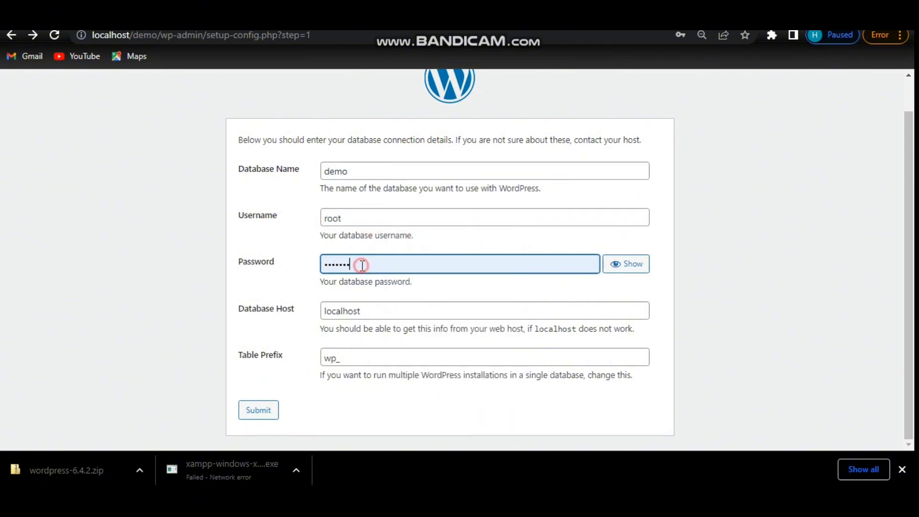
left_click_drag(362, 265, 319, 266)
key("BackSpace")
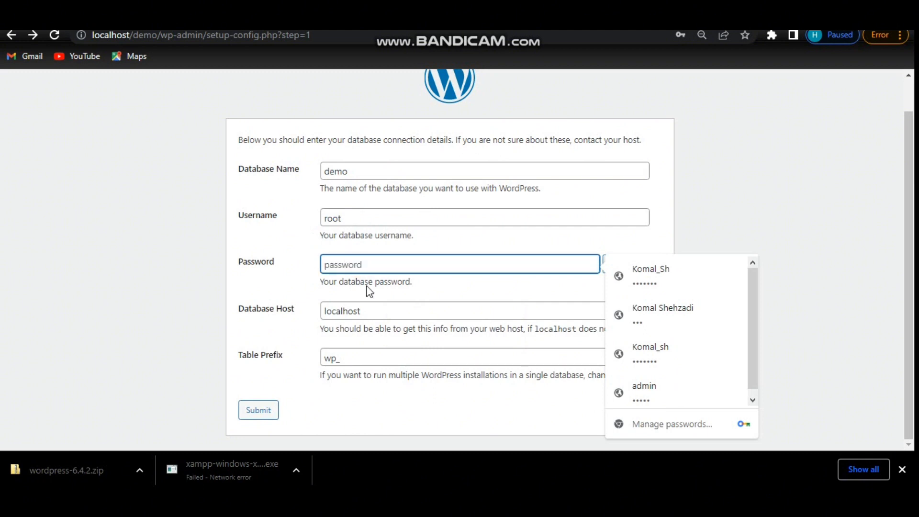
left_click(266, 411)
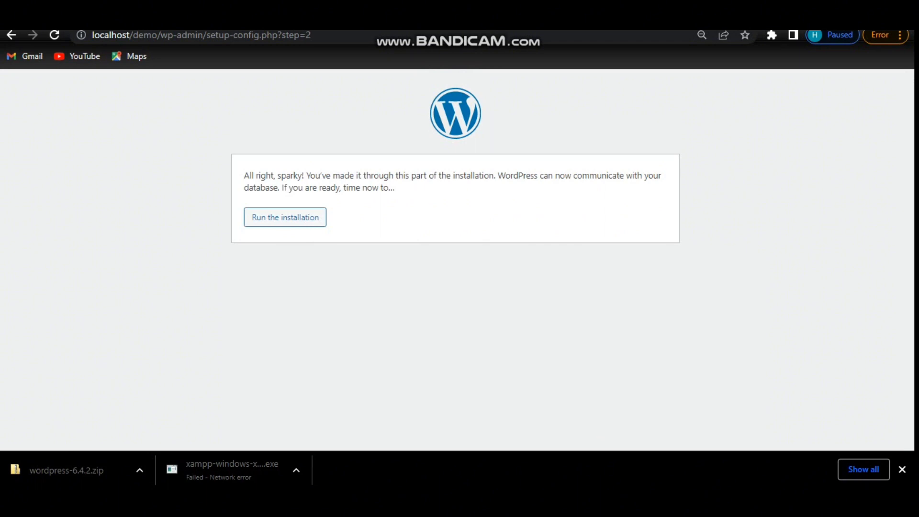
left_click(309, 218)
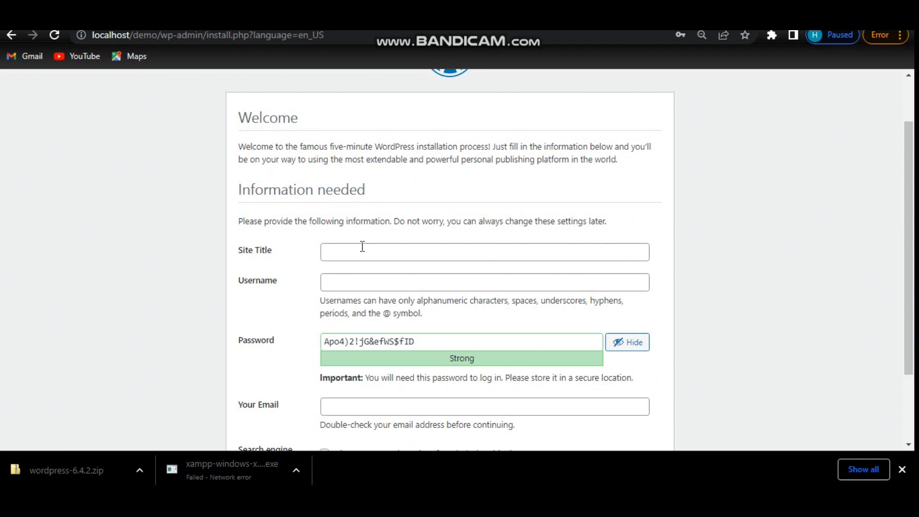
Enter Demo as the site title, fill in the administrator's username, and select the suggested password for replacement
left_click_drag(914, 289, 914, 354)
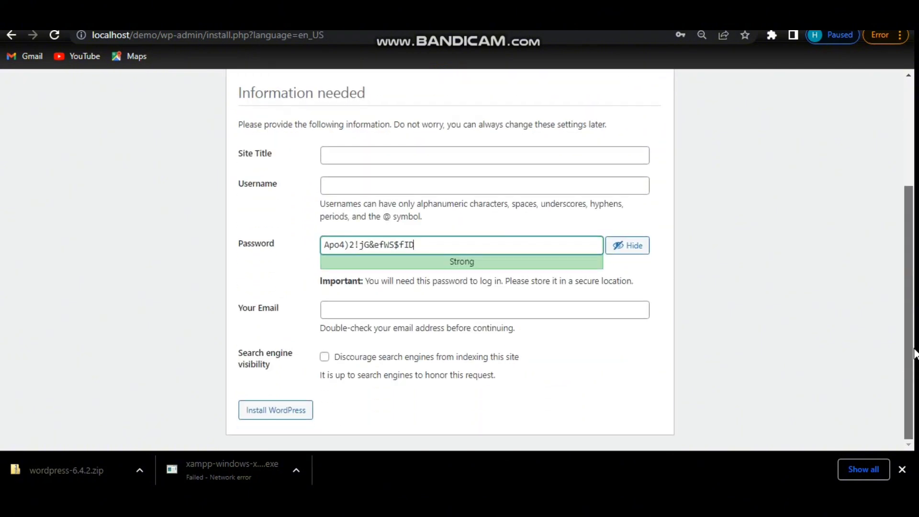
left_click(901, 469)
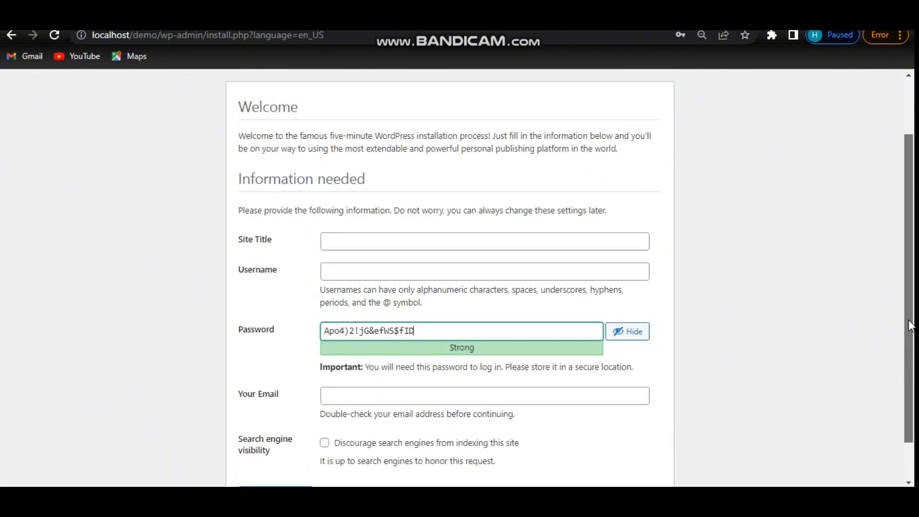
left_click_drag(910, 326, 911, 312)
left_click(348, 260)
type("Demo")
left_click(349, 291)
type("Komal_Sh")
left_click_drag(416, 350, 323, 349)
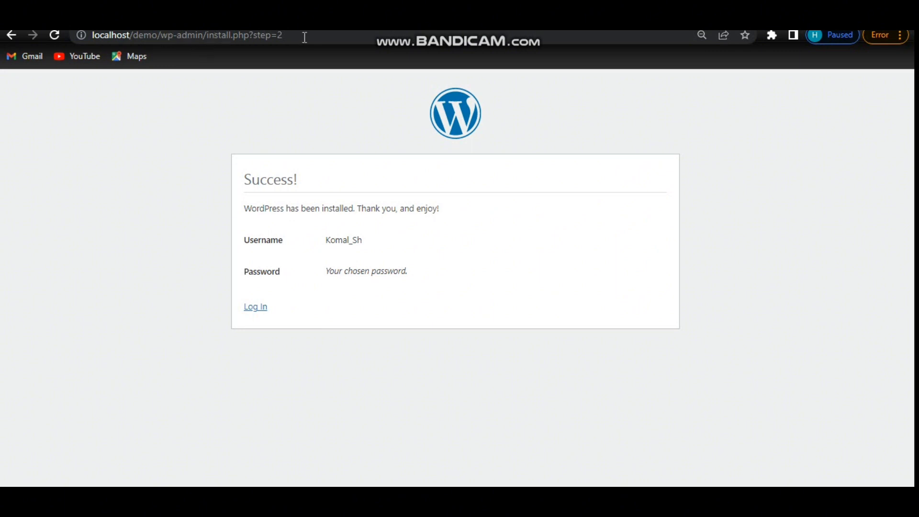
left_click_drag(304, 37, 207, 34)
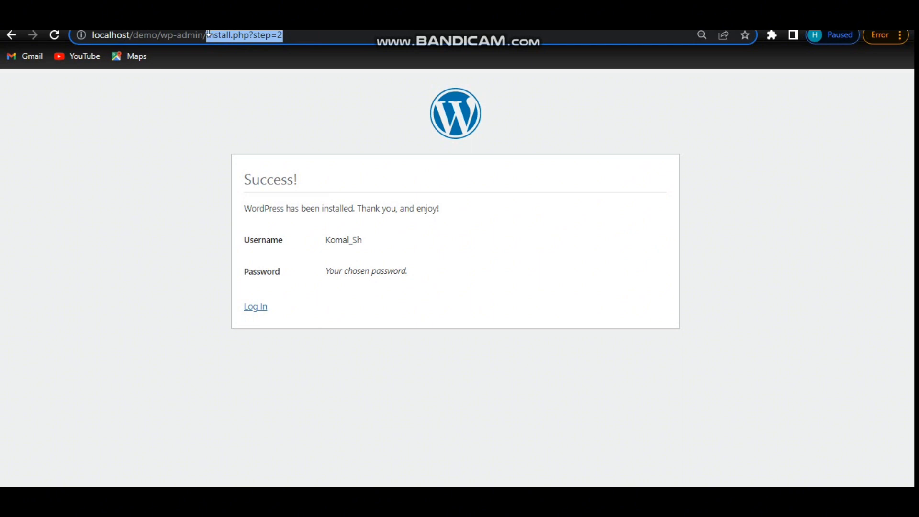
key("BackSpace")
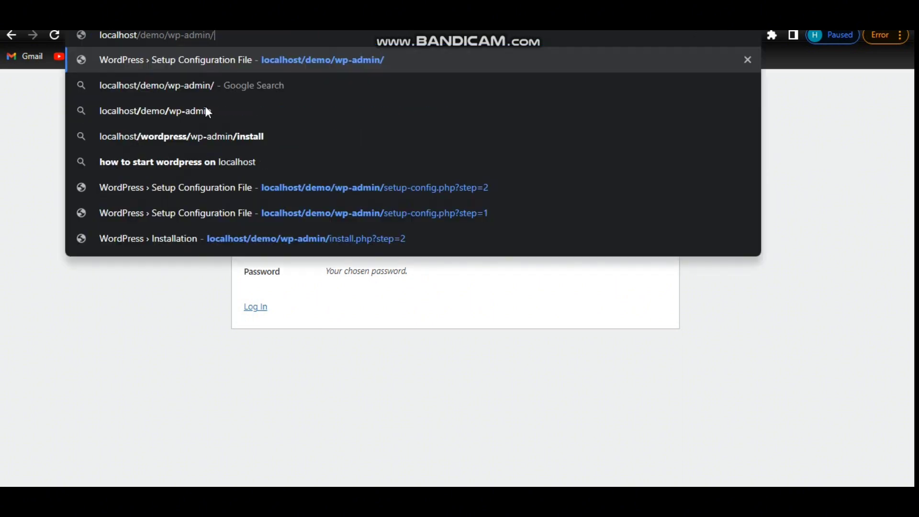
left_click(212, 342)
Open the login page of the installed site and log in with the prefilled account credentials
left_click(254, 310)
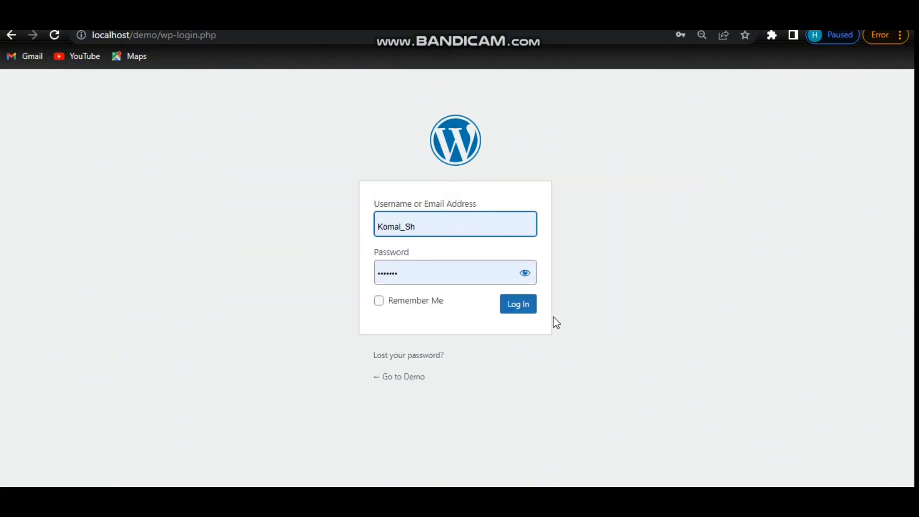
left_click(518, 310)
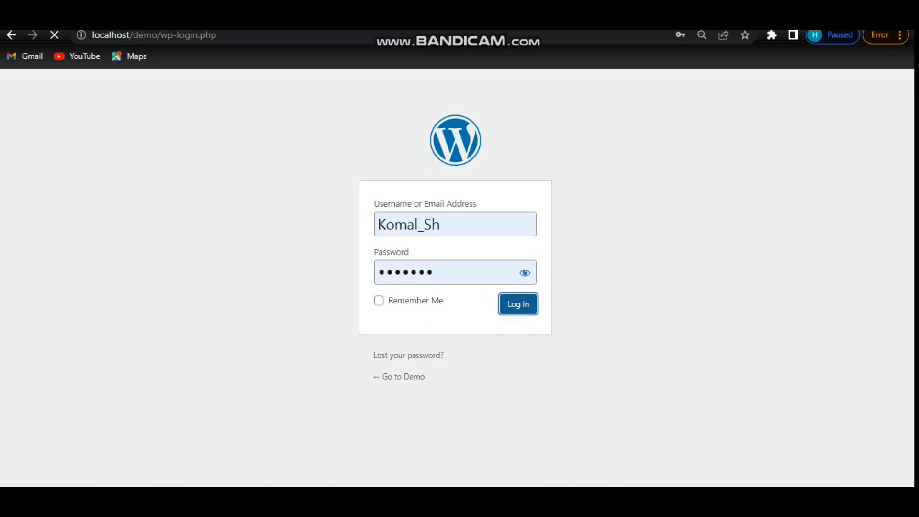